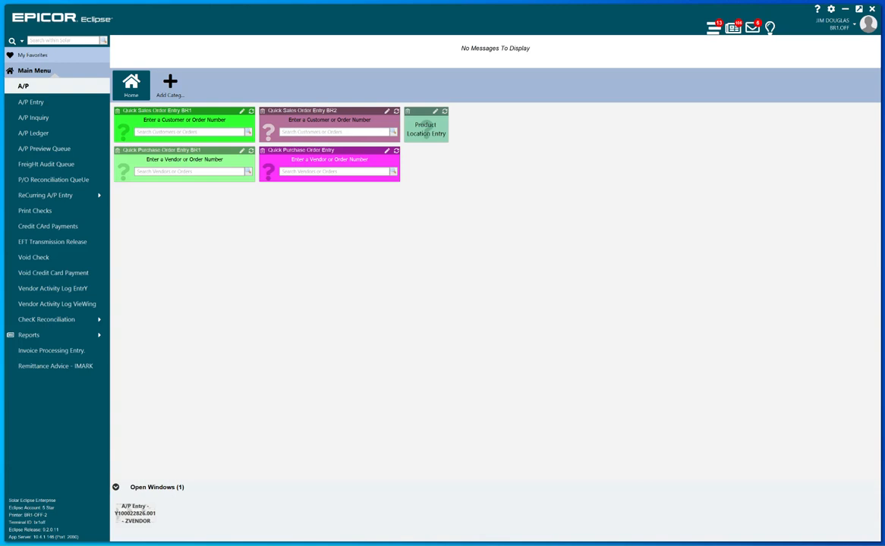
# - Start a new A/P entry for vendor ZVENDOR with A/P branch 1 and batch ID 20230713DF
pyautogui.click(62, 104)
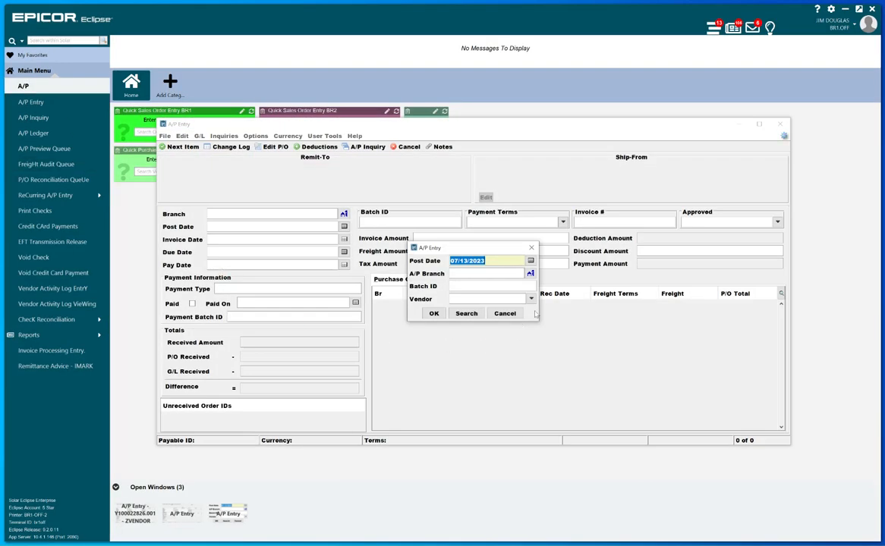
pyautogui.click(530, 273)
pyautogui.click(454, 332)
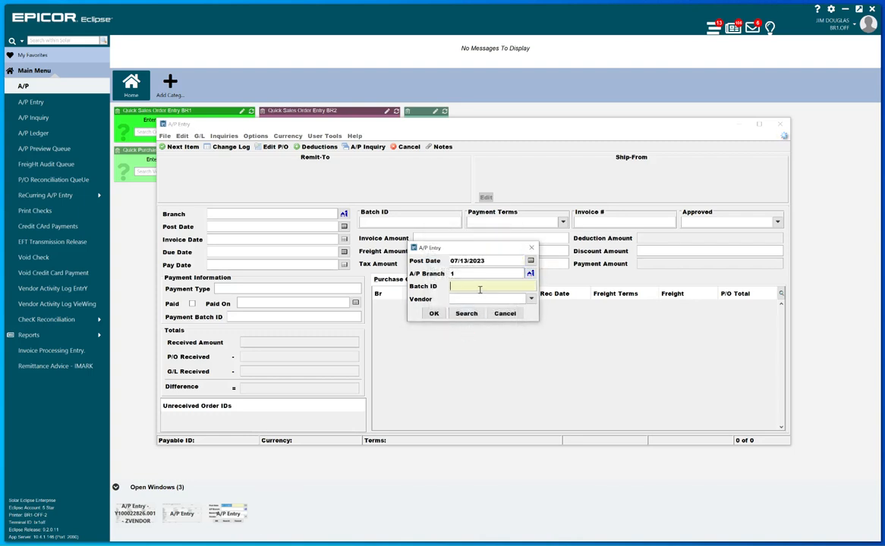
pyautogui.write('20230713DF')
pyautogui.press('Tab')
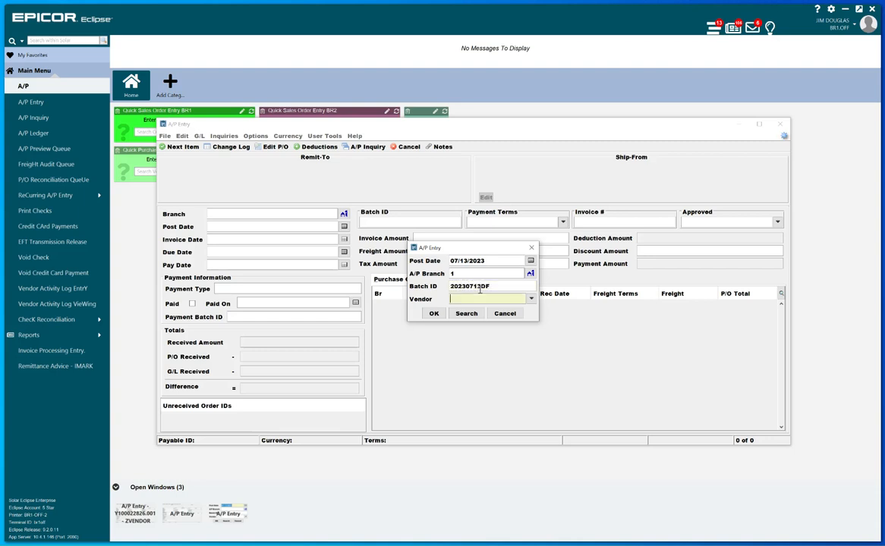
pyautogui.write('ZVENDOR')
pyautogui.press('Return')
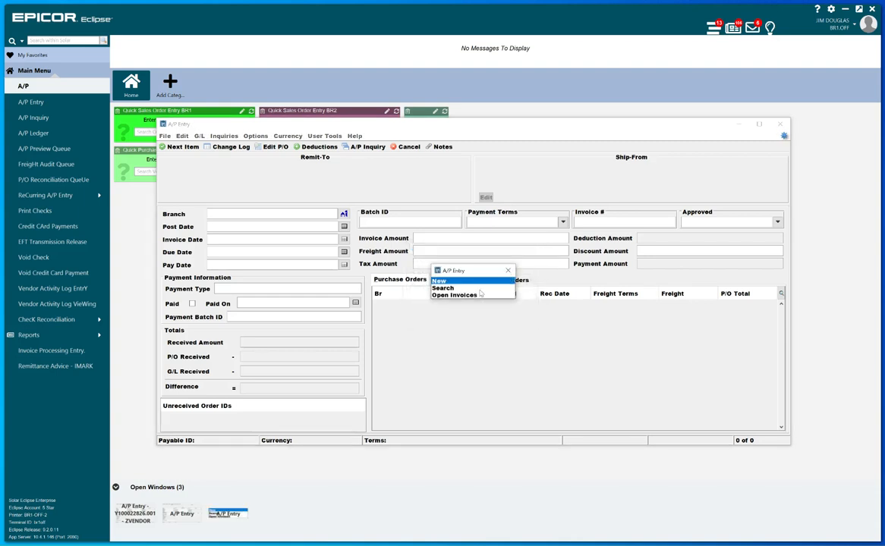
pyautogui.press('Return')
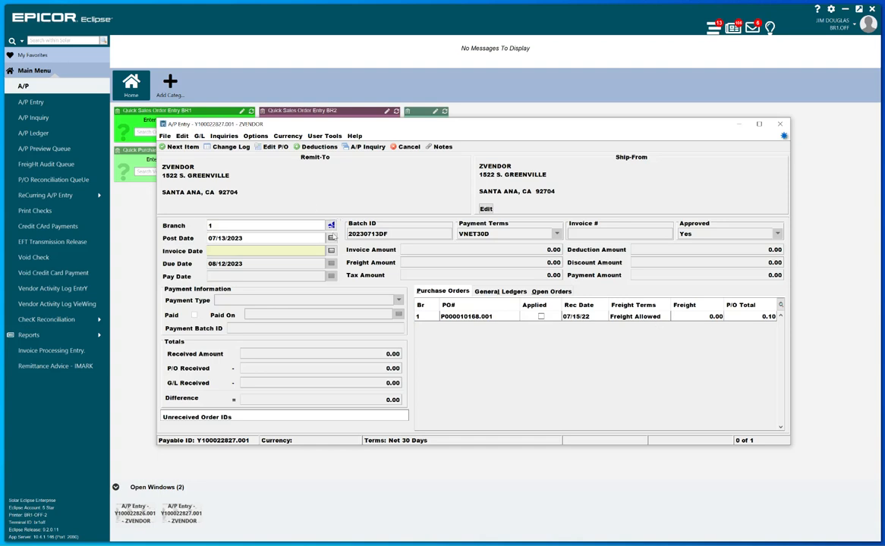
# - Set the payable's invoice date to 07/13/2023 and its invoice number to 20230713C
pyautogui.click(331, 250)
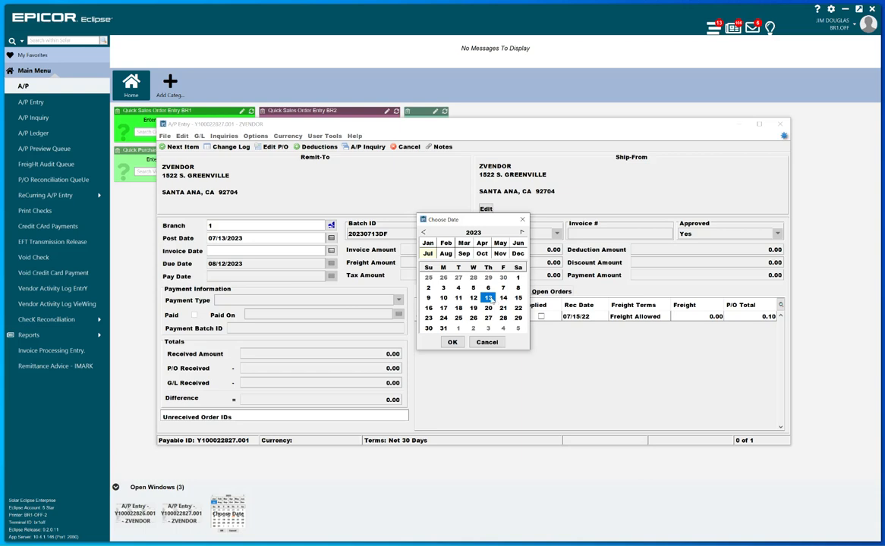
pyautogui.click(453, 342)
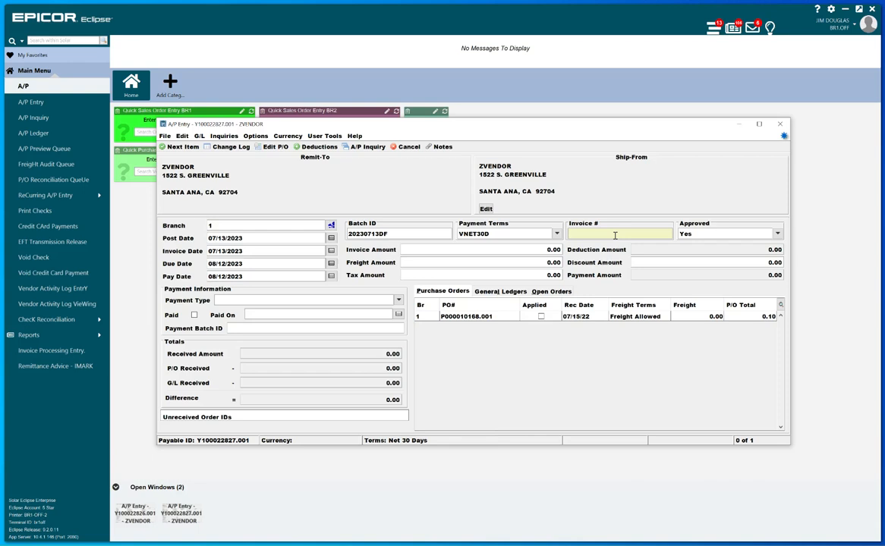
pyautogui.write('20230713C')
pyautogui.press('Tab')
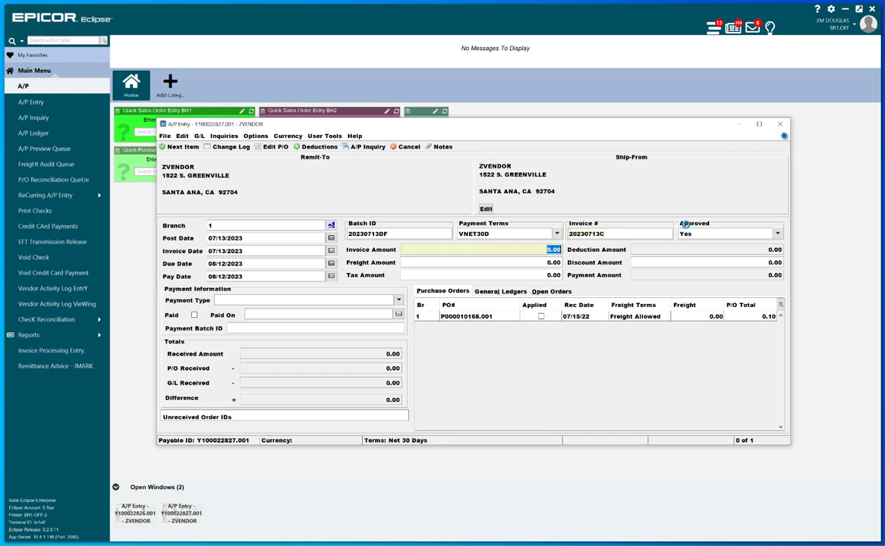
# - Enter an invoice amount of 0.10 and apply the listed purchase order to the payable
pyautogui.write('.10')
pyautogui.press('Tab')
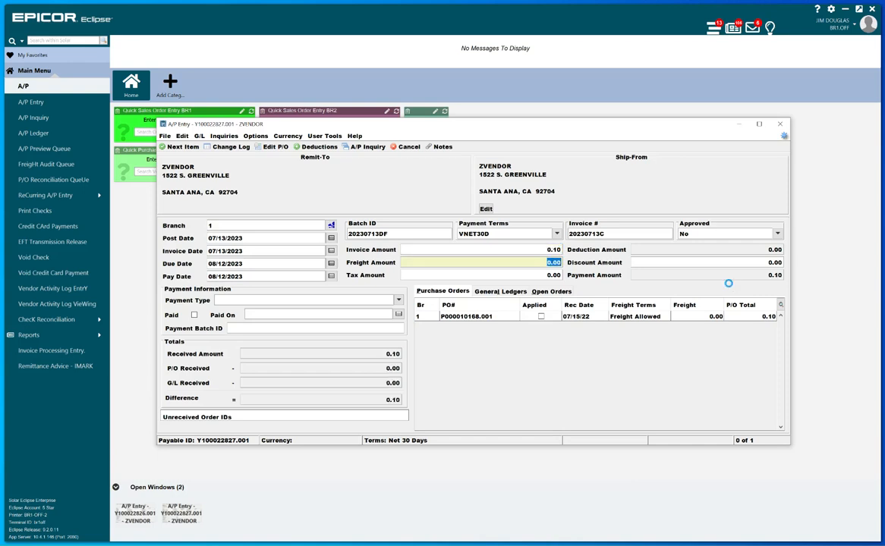
pyautogui.press('Tab')
pyautogui.press('Tab')
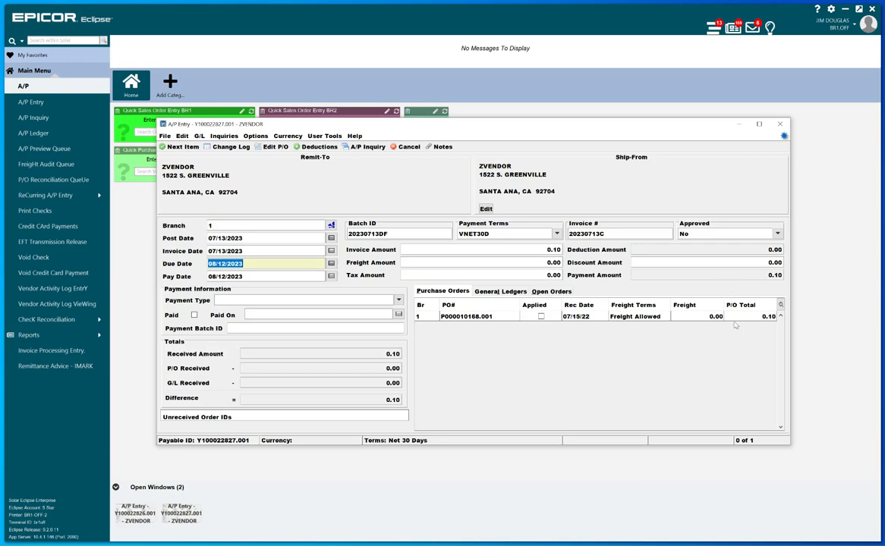
pyautogui.click(541, 318)
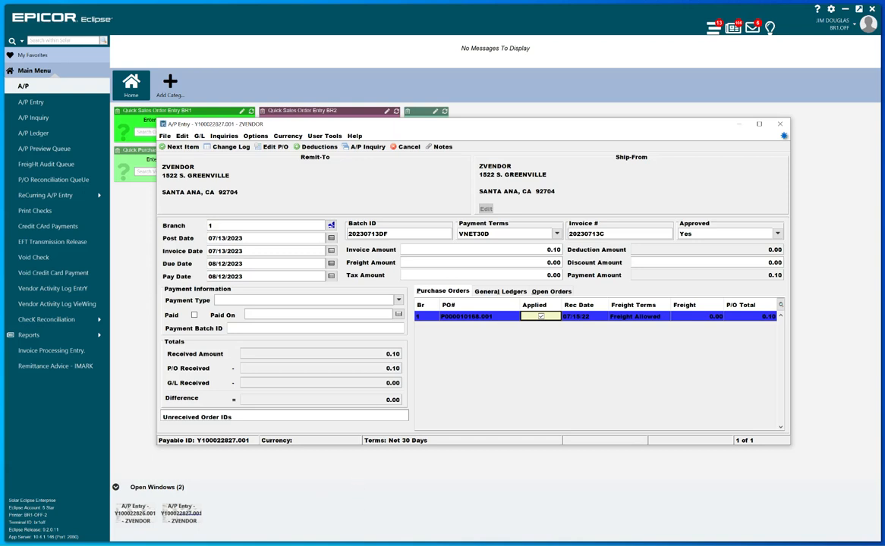
pyautogui.press('Escape')
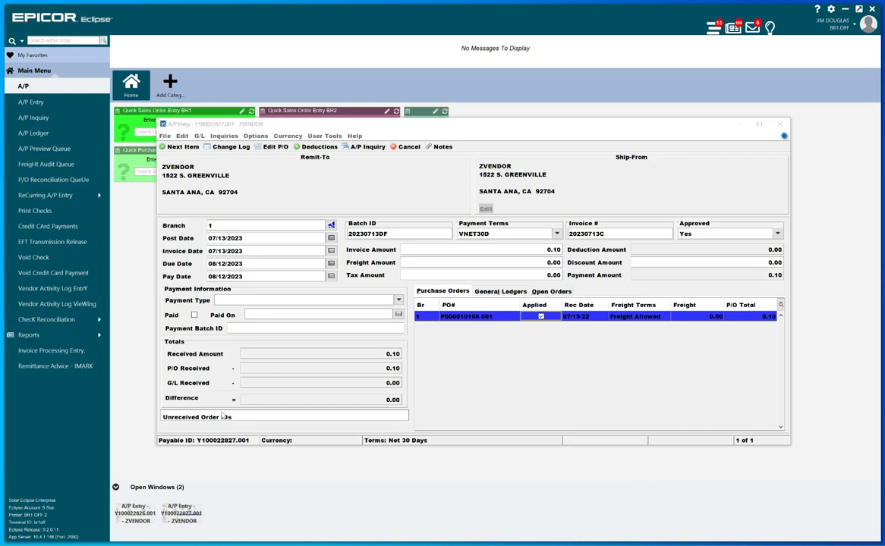
# - Open a manual check posting for this payable with branch 1 and the second listed Chase bank account
pyautogui.click(199, 136)
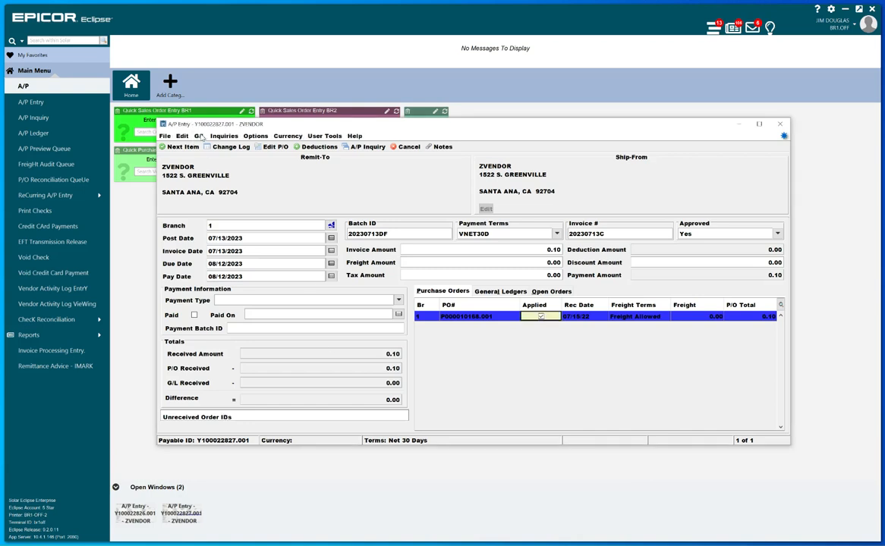
pyautogui.click(200, 136)
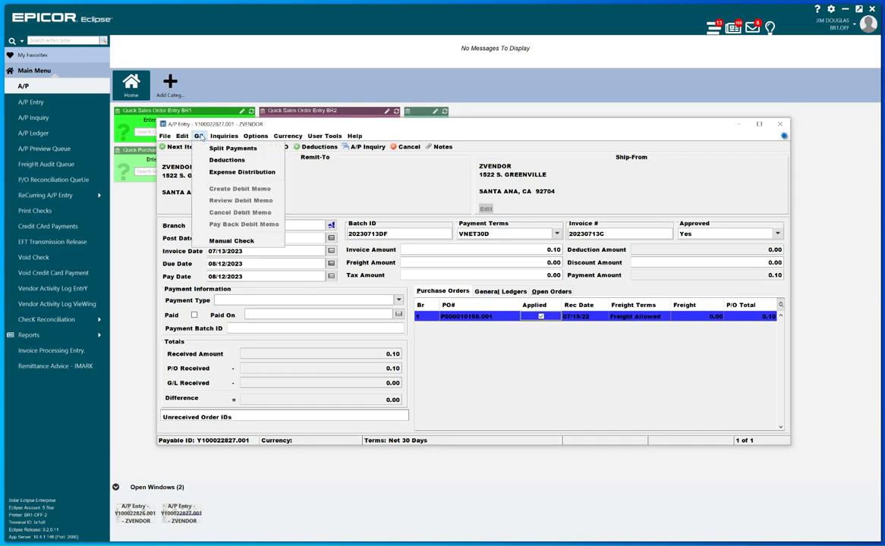
pyautogui.click(254, 239)
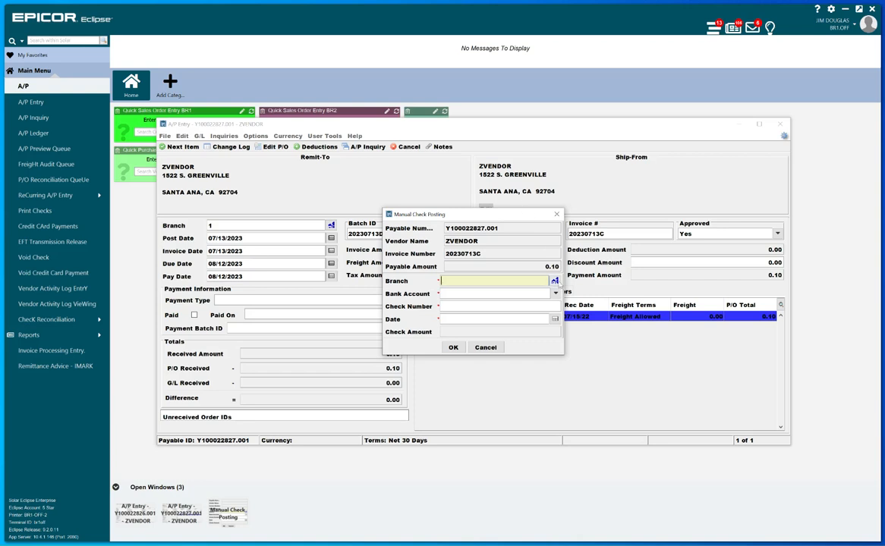
pyautogui.click(555, 280)
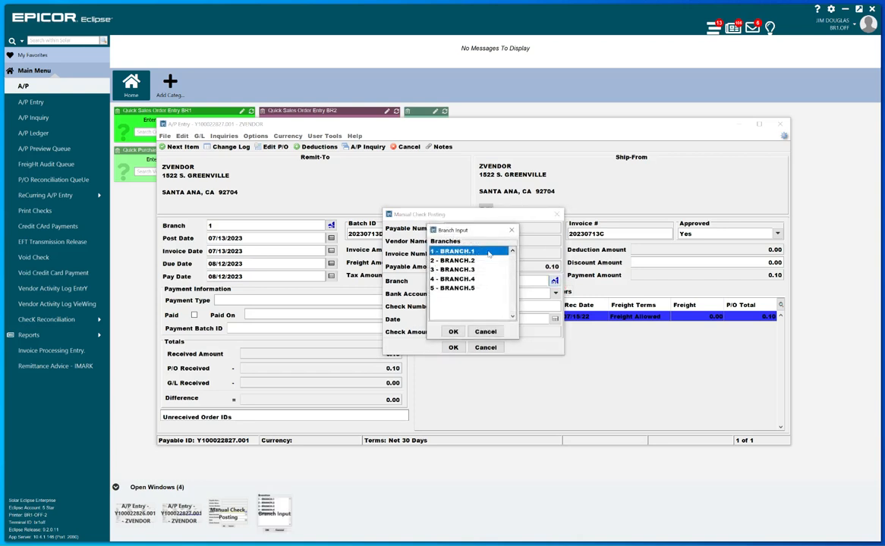
pyautogui.click(454, 332)
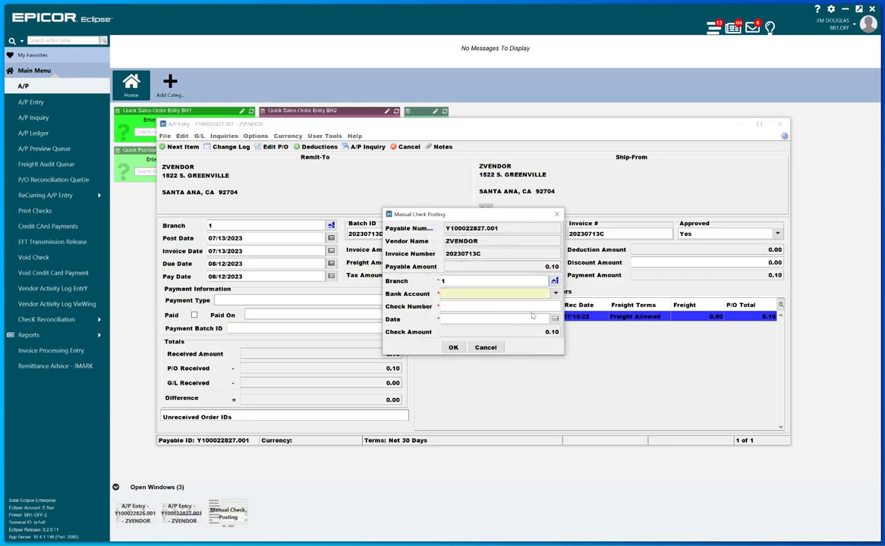
pyautogui.click(558, 293)
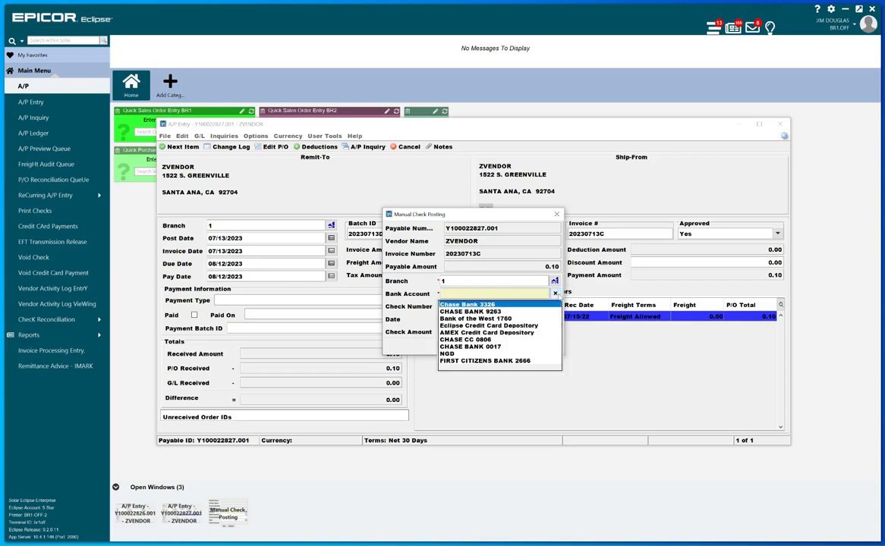
pyautogui.click(536, 303)
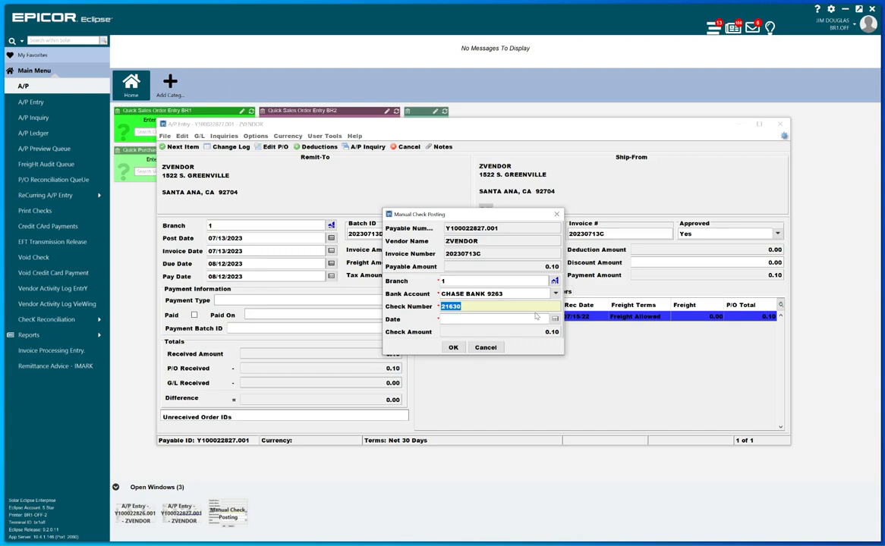
# - Enter ACH as the check number and decline adding the payable to an existing check
pyautogui.write('ACH')
pyautogui.click(555, 319)
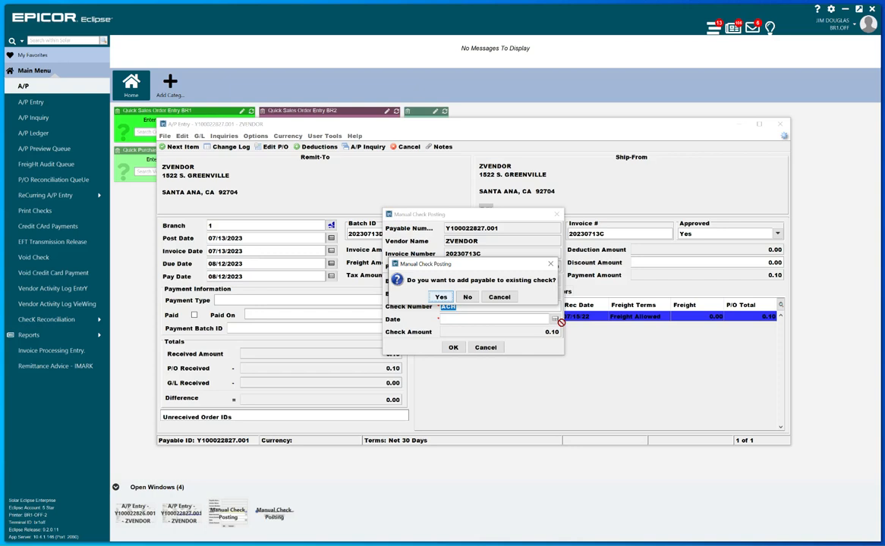
pyautogui.click(467, 297)
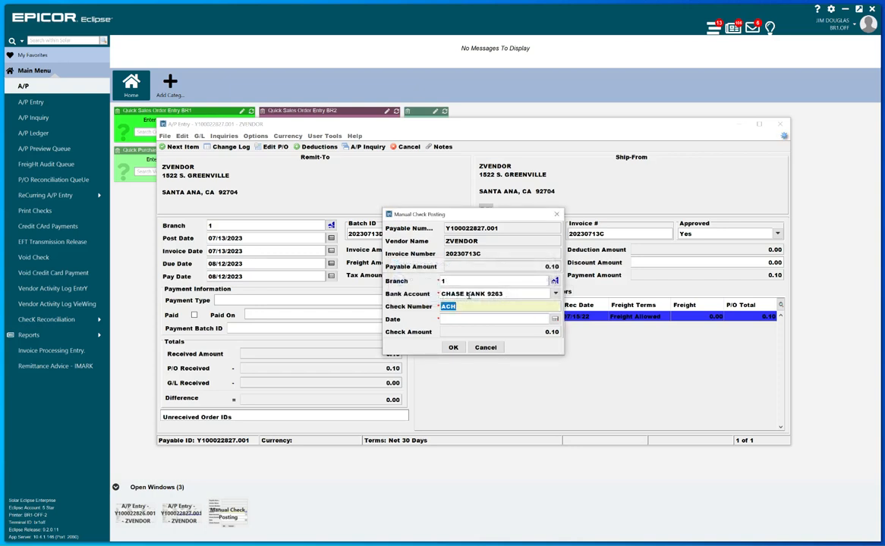
pyautogui.click(490, 319)
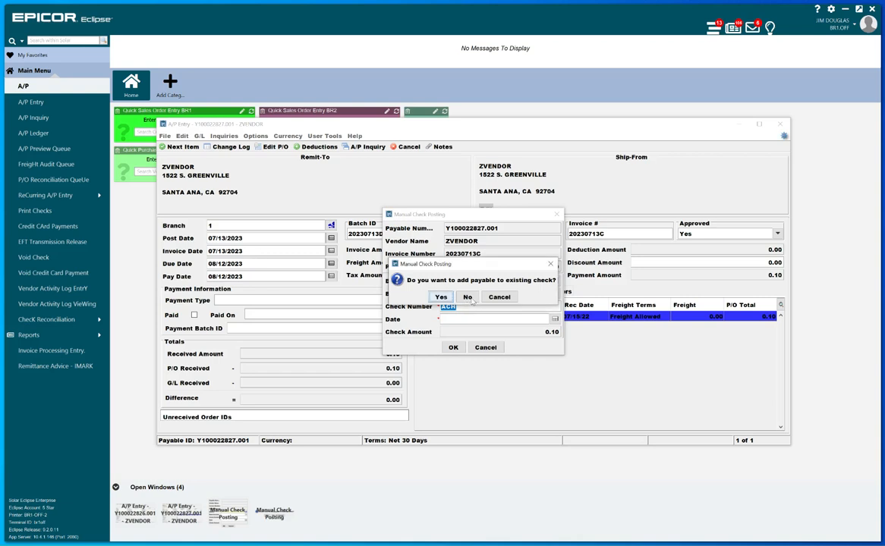
pyautogui.click(498, 297)
# - Complete the check number as ACH20230713A, date the check 07/13/2023 and post it
pyautogui.click(490, 305)
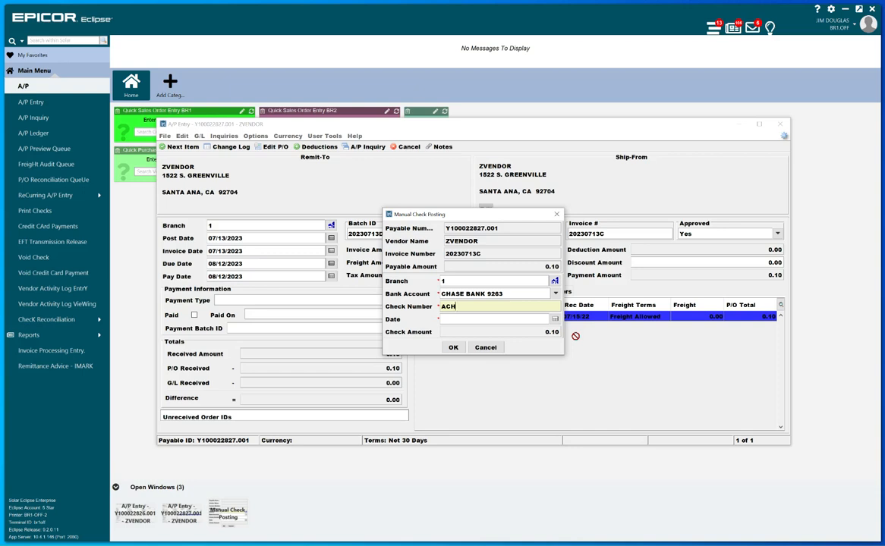
pyautogui.write('20230713A')
pyautogui.click(554, 319)
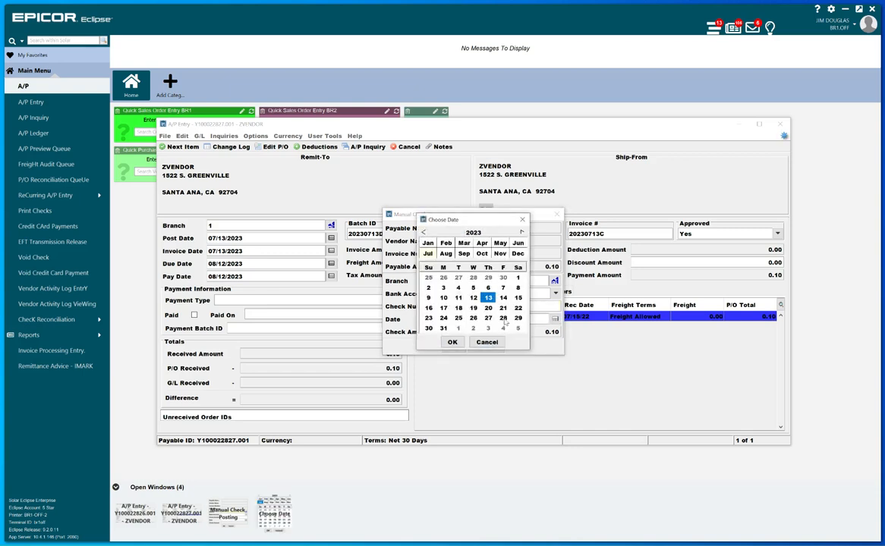
pyautogui.click(453, 342)
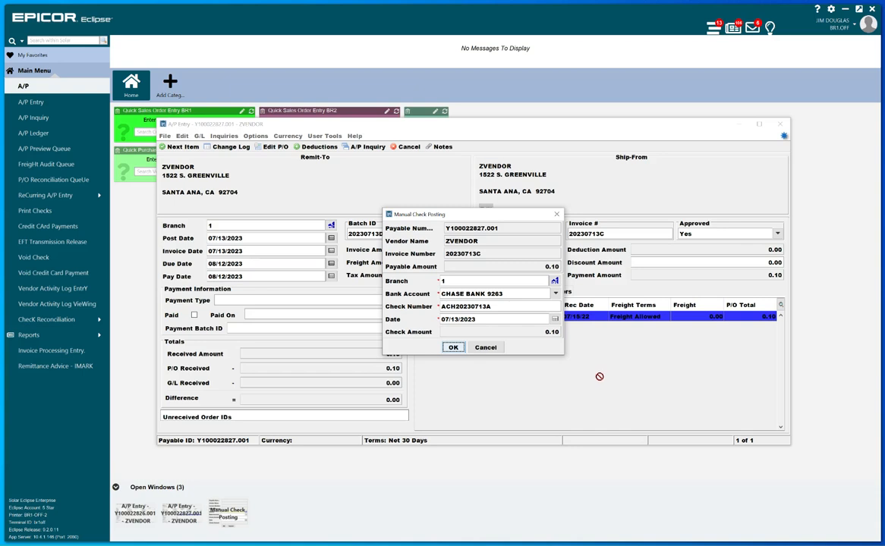
pyautogui.click(453, 347)
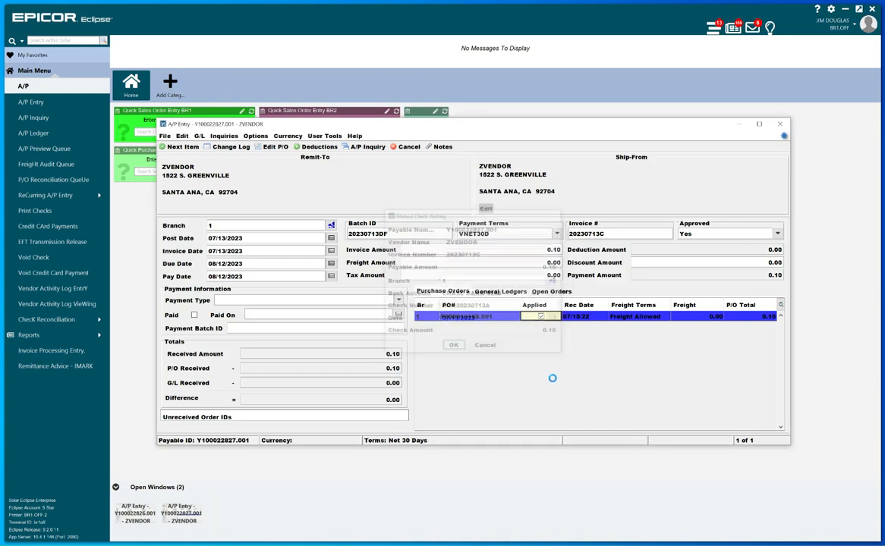